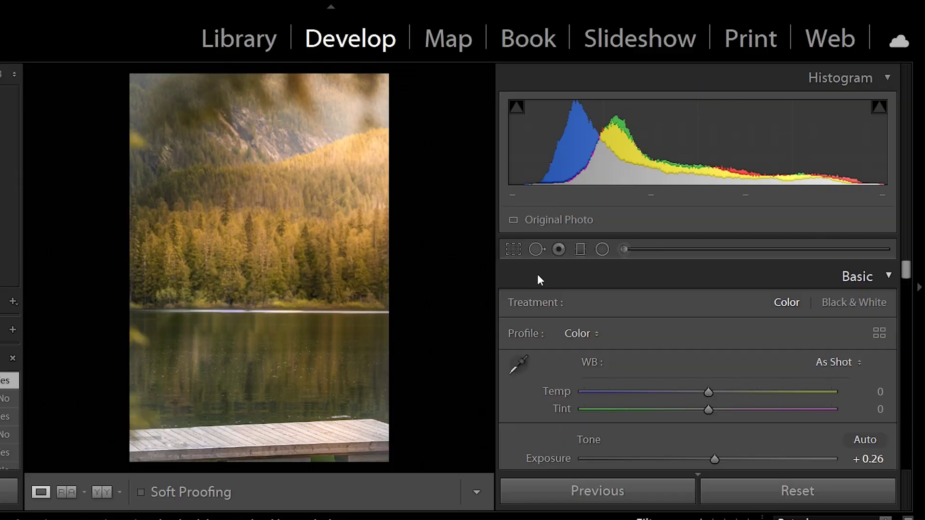
Compare before/after, reset all spot removals to restore the fisherman, then advance to the meadow photo
{"action": "key", "text": "backslash"}
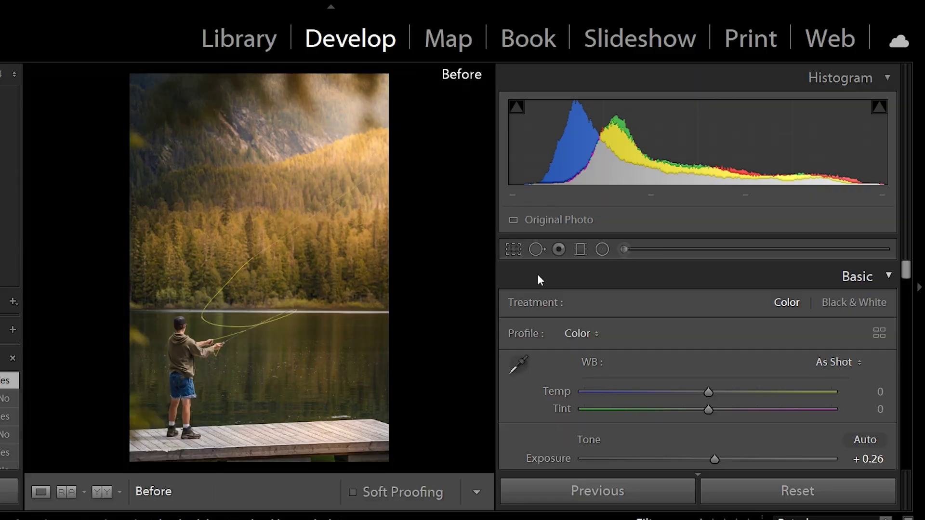
{"action": "key", "text": "backslash"}
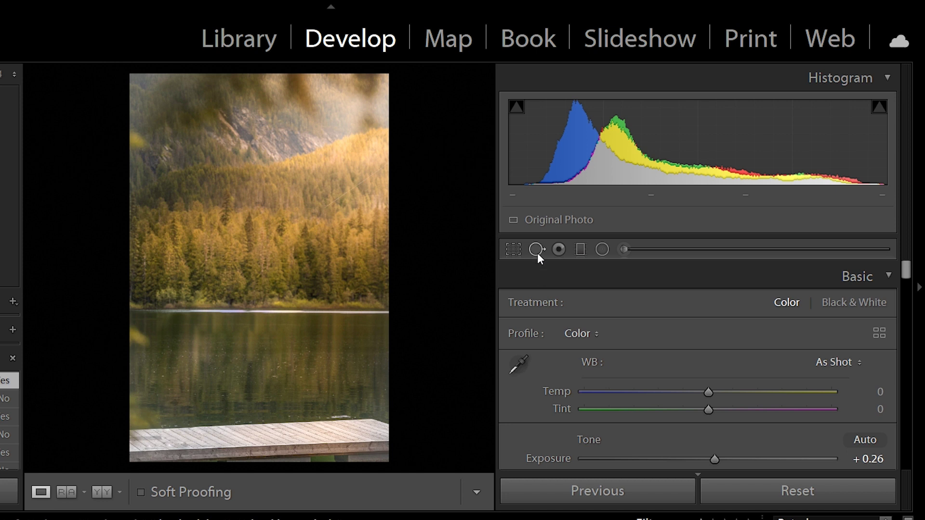
{"action": "left_click", "coordinate": [537, 253]}
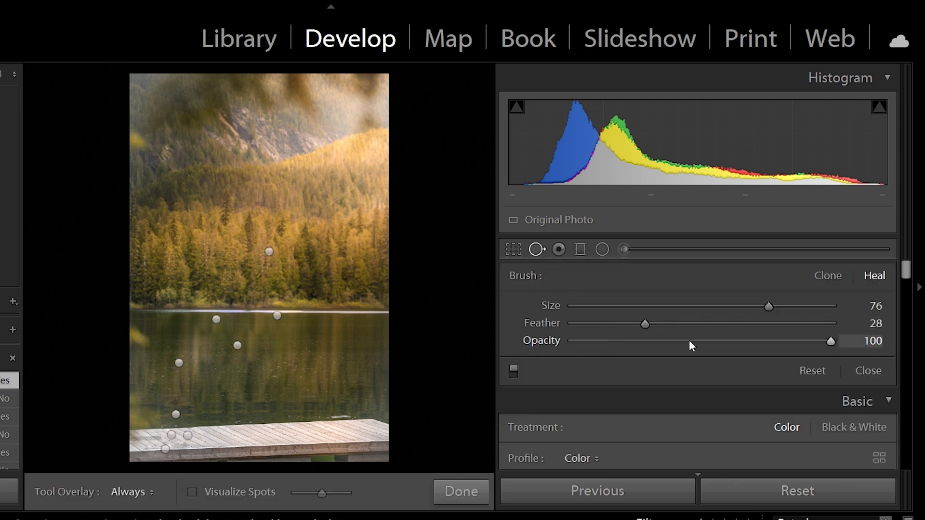
{"action": "left_click", "coordinate": [813, 371]}
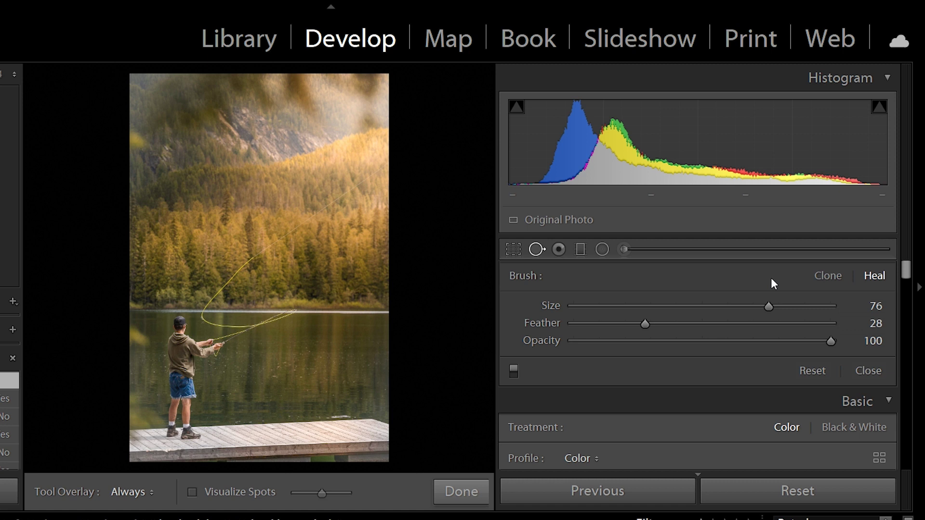
{"action": "key", "text": "shift+q"}
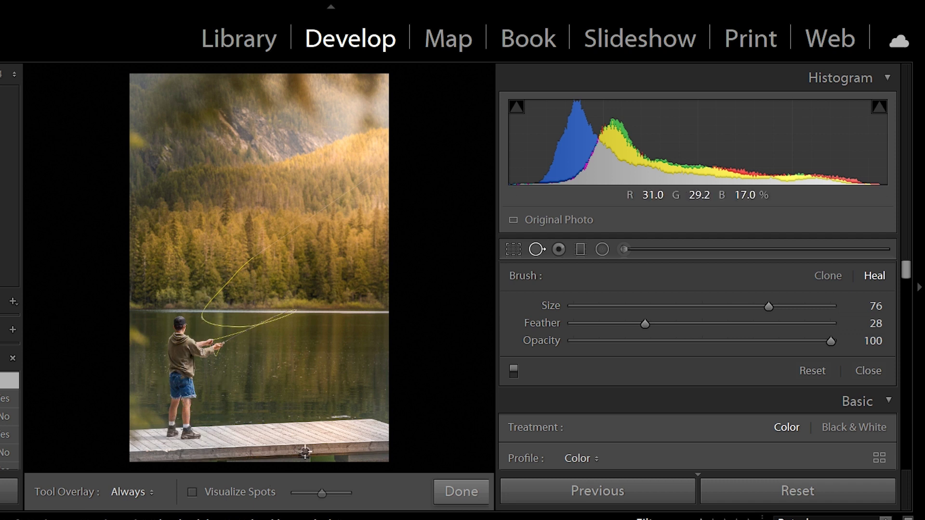
{"action": "key", "text": "Right"}
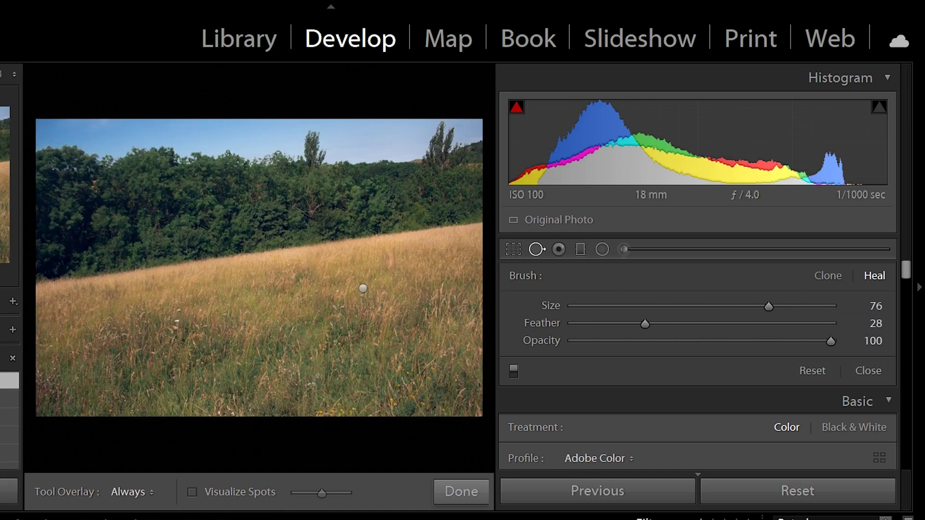
Select the meadow's heal spot, toggle spot removal off and on, then return to the fisherman photo
{"action": "left_click", "coordinate": [364, 288]}
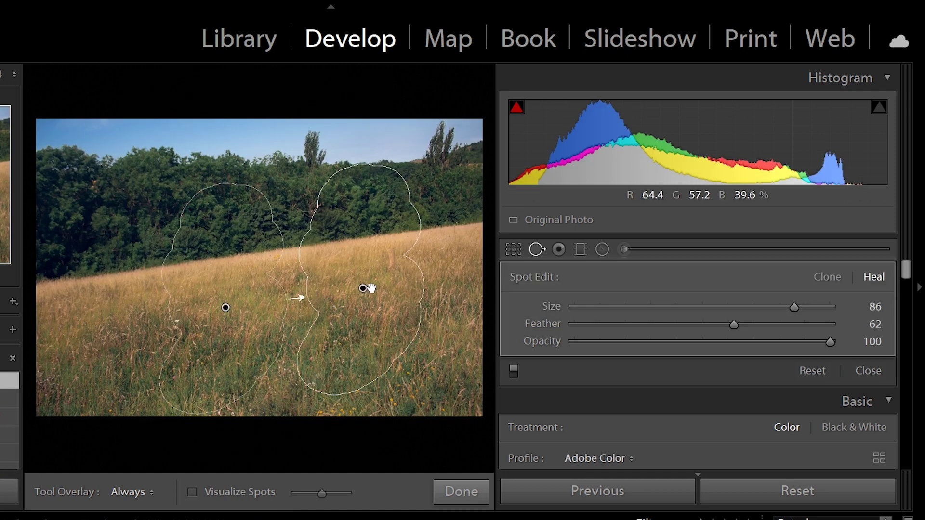
{"action": "left_click", "coordinate": [515, 373]}
{"action": "left_click", "coordinate": [517, 378]}
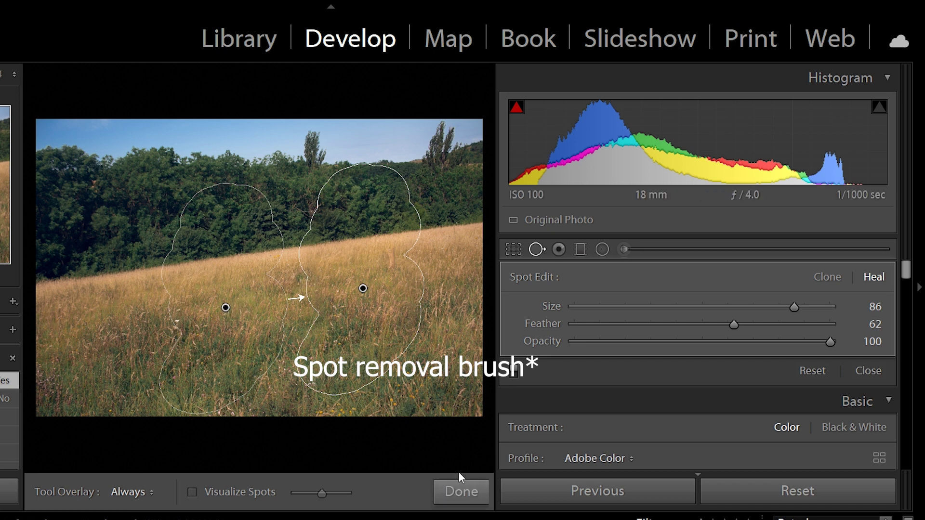
{"action": "key", "text": "ctrl+Right"}
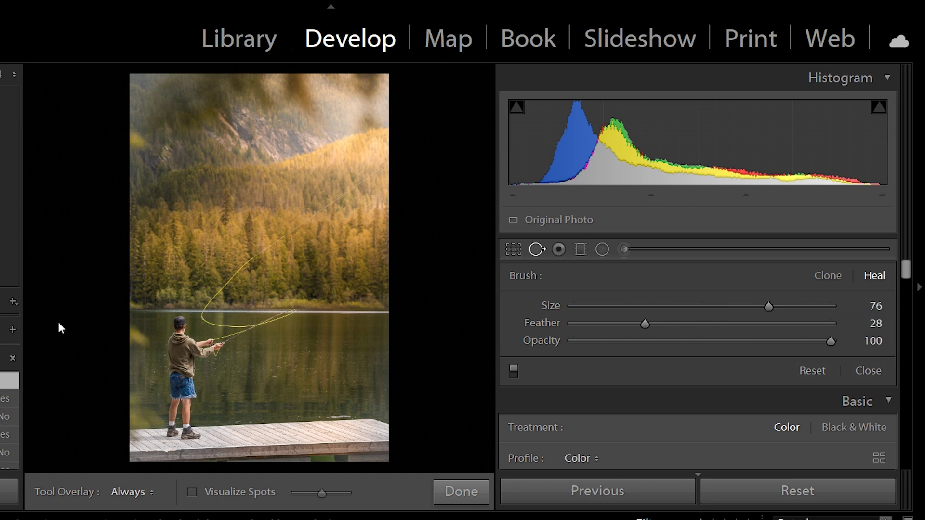
Zoom to the dock, set brush size 86 and feather 62, and heal over the fisherman's head and torso
{"action": "left_click", "coordinate": [1, 77]}
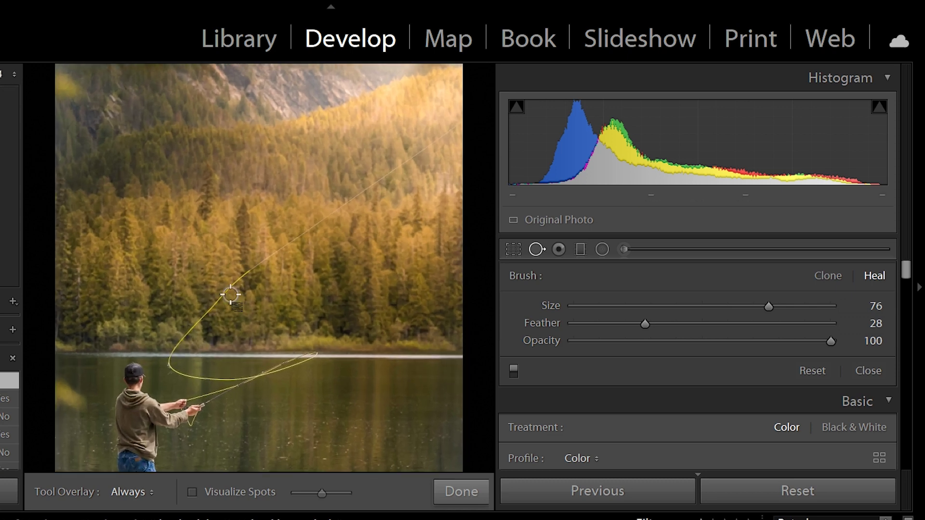
{"action": "left_click_drag", "start_coordinate": [233, 340], "coordinate": [270, 196]}
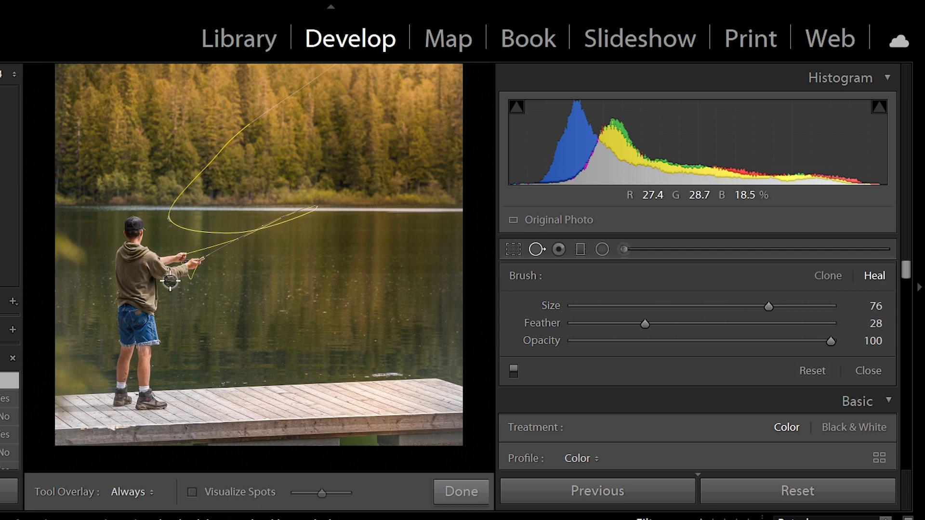
{"action": "scroll", "coordinate": [139, 276], "scroll_direction": "up", "scroll_amount": 2}
{"action": "scroll", "coordinate": [140, 276], "scroll_direction": "up", "scroll_amount": 4}
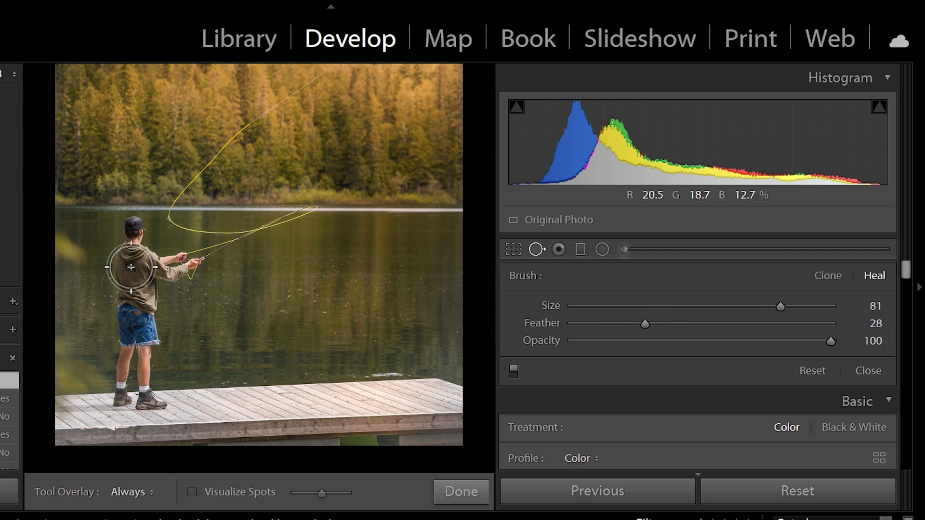
{"action": "left_click", "coordinate": [680, 324]}
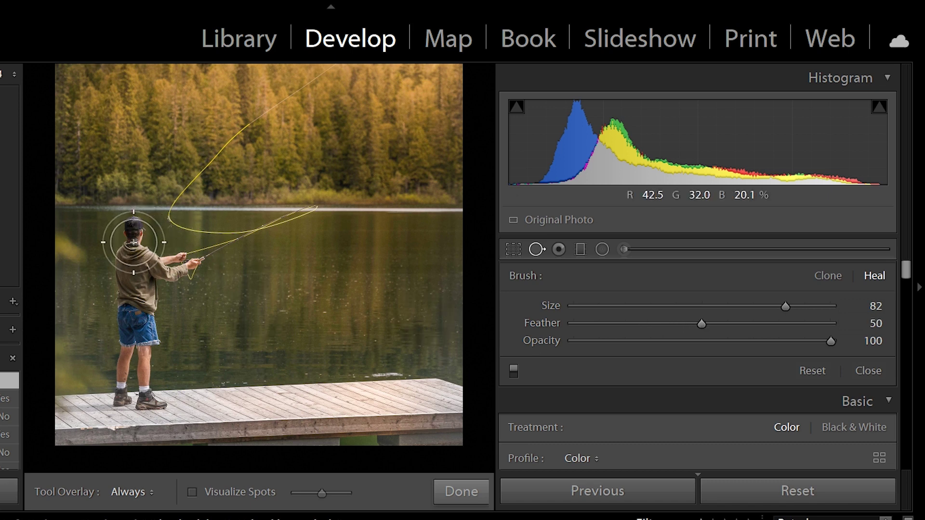
{"action": "scroll", "coordinate": [131, 234], "scroll_direction": "down", "scroll_amount": 1}
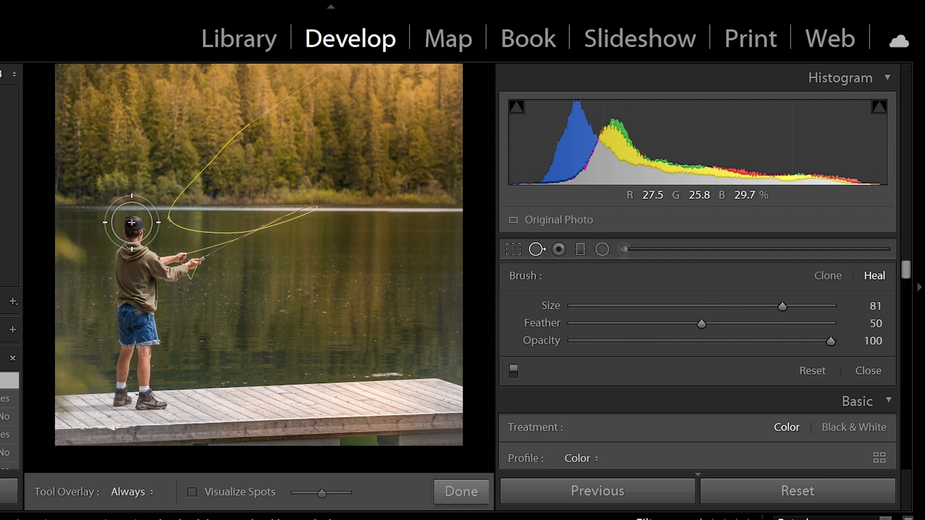
{"action": "mouse_move", "coordinate": [131, 220]}
{"action": "left_mouse_down"}
{"action": "mouse_move", "coordinate": [136, 272]}
{"action": "mouse_move", "coordinate": [140, 279]}
{"action": "mouse_move", "coordinate": [142, 262]}
{"action": "mouse_move", "coordinate": [148, 283]}
{"action": "mouse_move", "coordinate": [134, 291]}
{"action": "mouse_move", "coordinate": [140, 344]}
{"action": "left_mouse_up"}
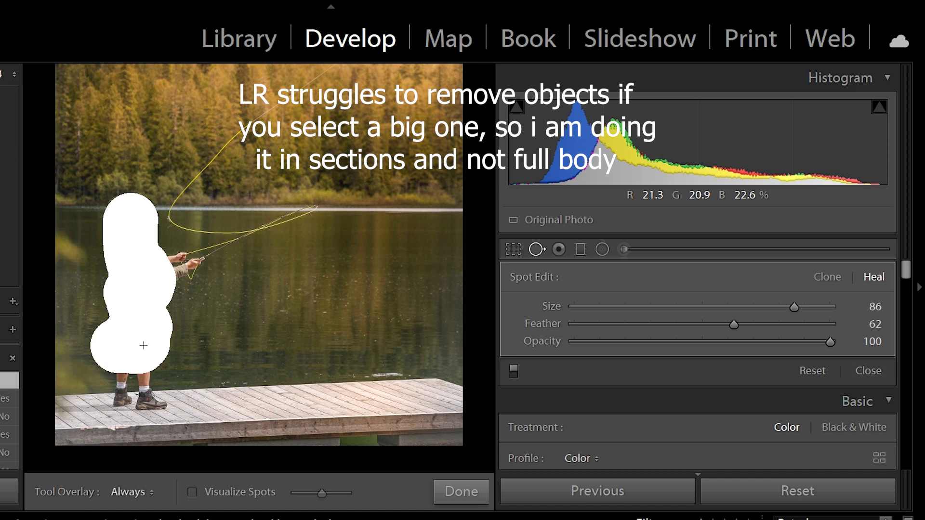
Complete the stroke and move its heal source from the trees to open water on his right
{"action": "left_click_drag", "start_coordinate": [144, 346], "coordinate": [143, 346]}
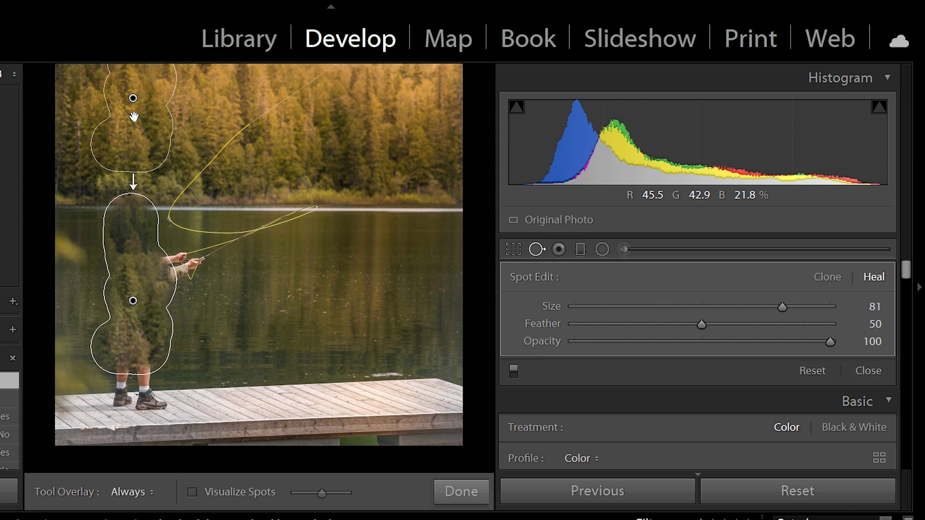
{"action": "mouse_move", "coordinate": [133, 96]}
{"action": "left_mouse_down"}
{"action": "mouse_move", "coordinate": [293, 205]}
{"action": "mouse_move", "coordinate": [359, 268]}
{"action": "mouse_move", "coordinate": [370, 301]}
{"action": "left_mouse_up"}
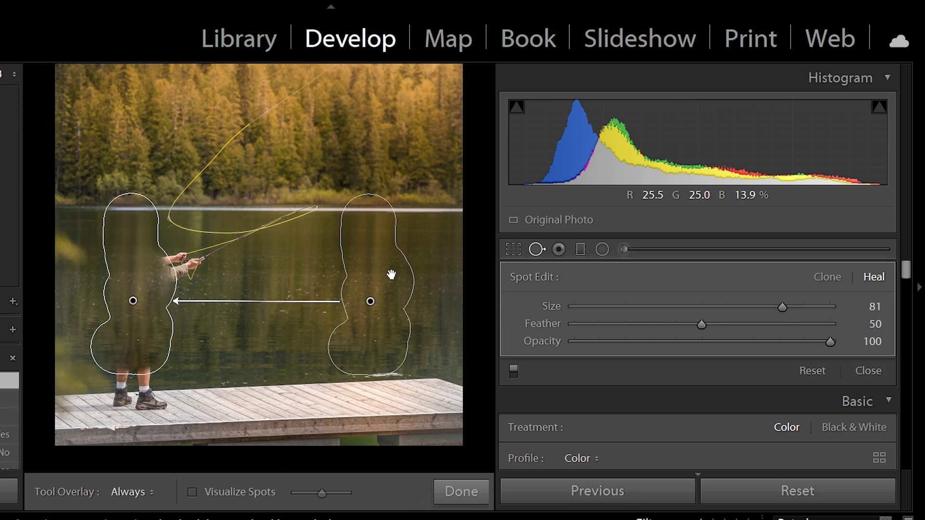
{"action": "left_click_drag", "start_coordinate": [371, 302], "coordinate": [371, 303]}
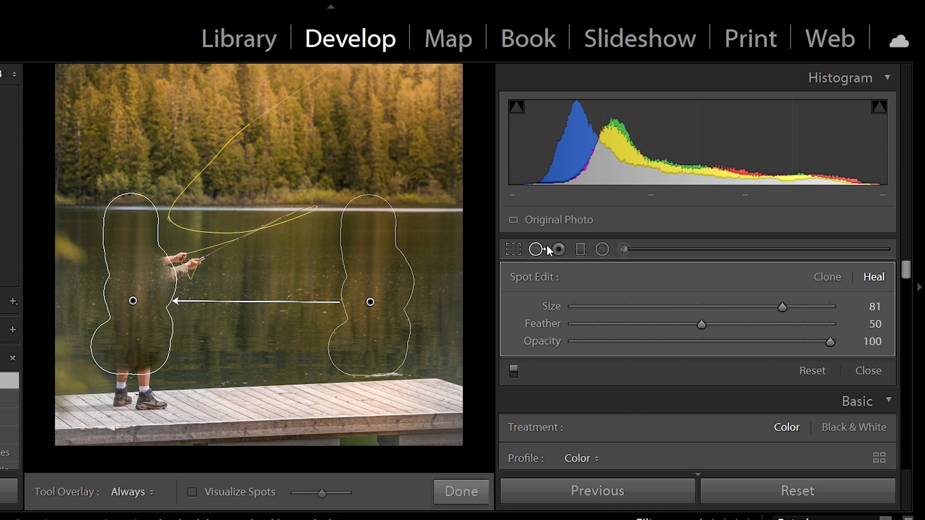
{"action": "left_click", "coordinate": [465, 490]}
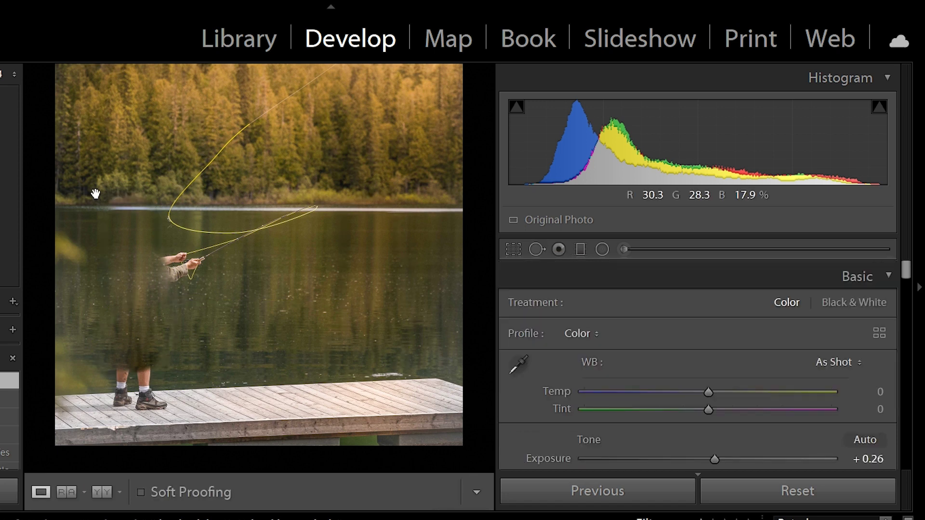
Heal along the fishing line over the lake, sampling from the shoreline
{"action": "left_click", "coordinate": [535, 249]}
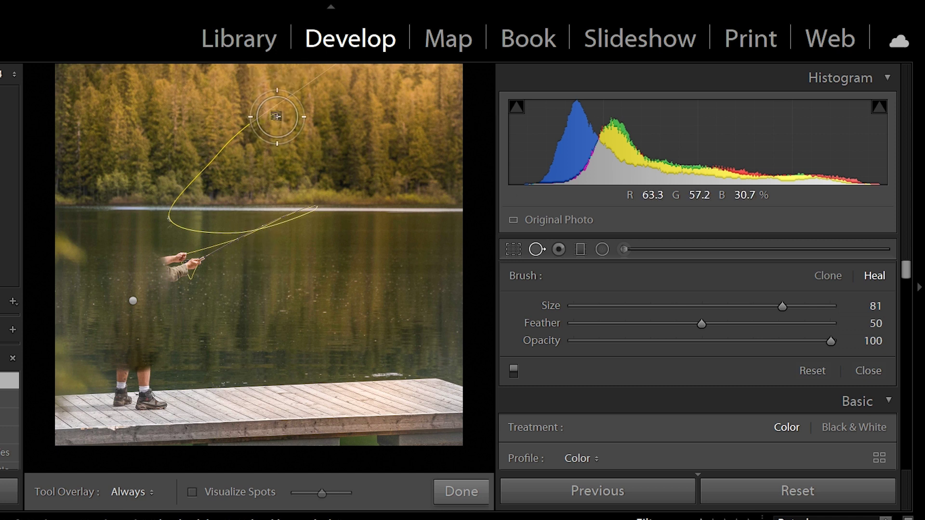
{"action": "scroll", "coordinate": [323, 212], "scroll_direction": "up", "scroll_amount": 2}
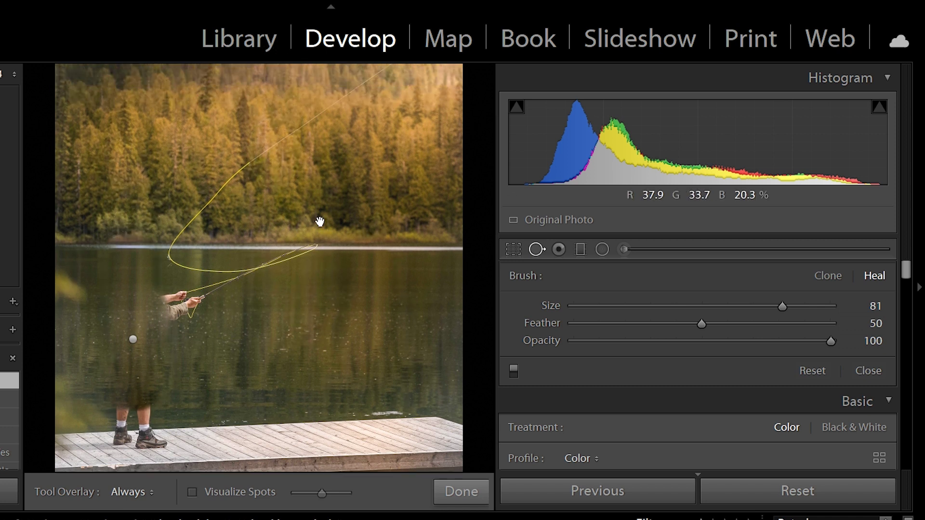
{"action": "left_click_drag", "start_coordinate": [200, 210], "coordinate": [381, 77]}
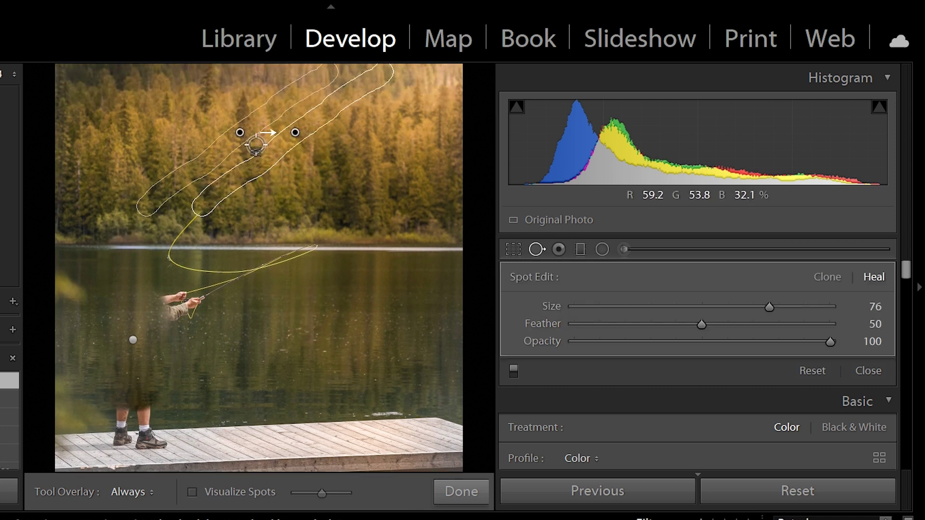
{"action": "left_click_drag", "start_coordinate": [190, 215], "coordinate": [171, 242]}
{"action": "left_click_drag", "start_coordinate": [187, 272], "coordinate": [262, 263]}
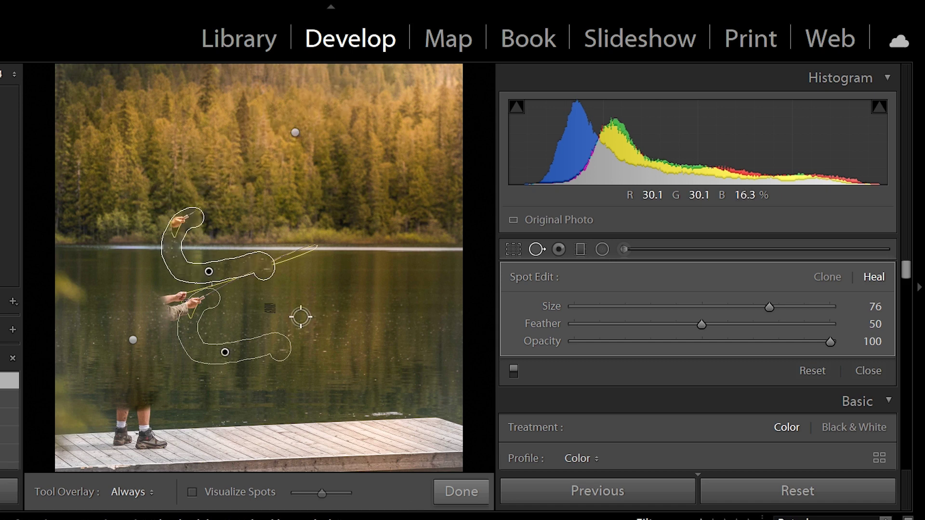
{"action": "mouse_move", "coordinate": [281, 346]}
{"action": "left_mouse_down"}
{"action": "mouse_move", "coordinate": [366, 252]}
{"action": "mouse_move", "coordinate": [375, 275]}
{"action": "left_mouse_up"}
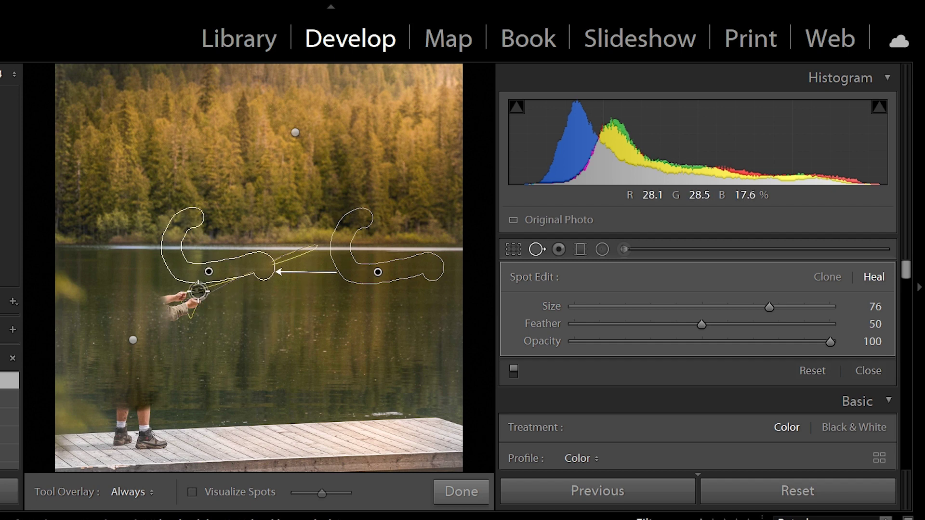
Heal out the line near his hands, then the fisherman's remaining hands and arms
{"action": "left_click_drag", "start_coordinate": [212, 289], "coordinate": [311, 248]}
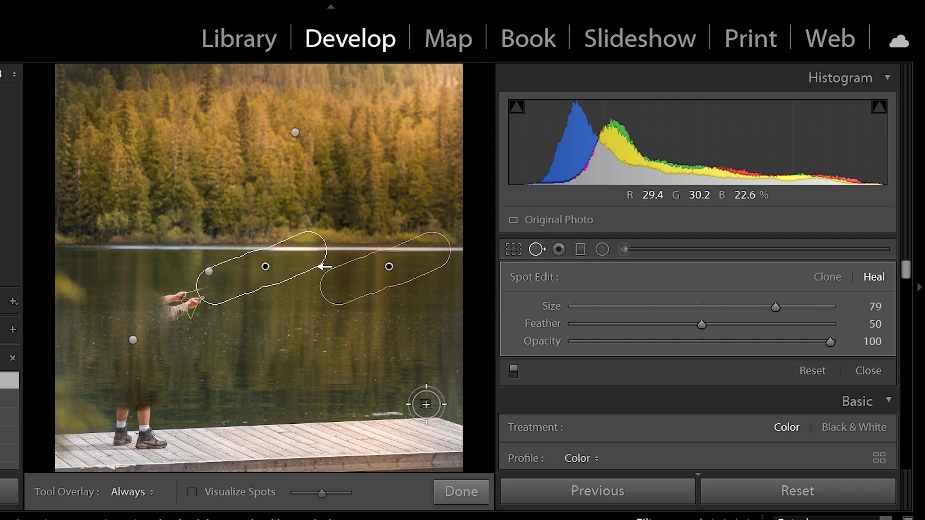
{"action": "left_click", "coordinate": [470, 496]}
{"action": "left_click", "coordinate": [534, 250]}
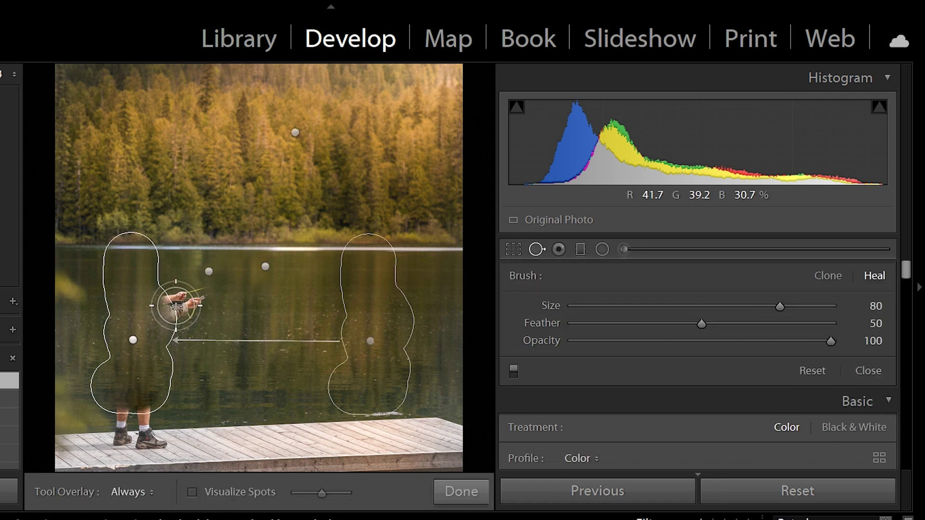
{"action": "left_click", "coordinate": [182, 304]}
Zoom in on the feet, lower brush size to 76, patch the right boot, and switch it to Clone
{"action": "left_click", "coordinate": [470, 495]}
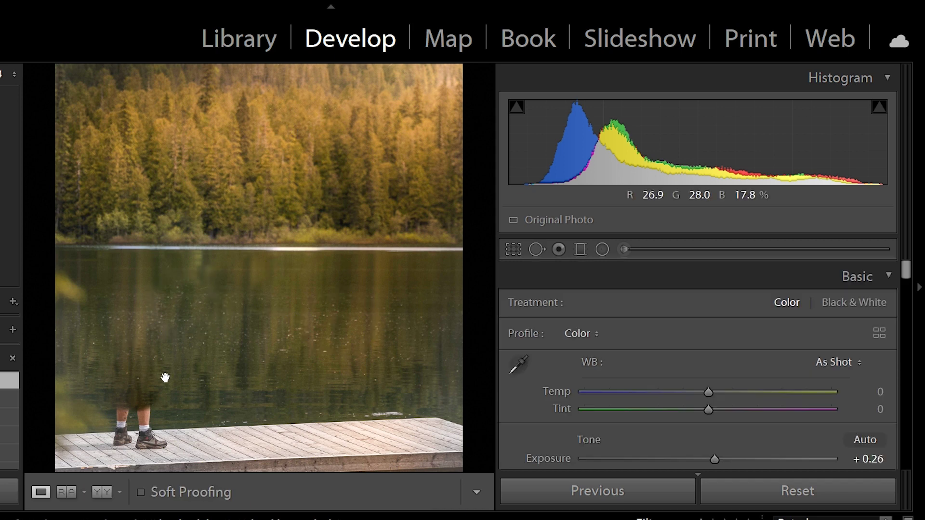
{"action": "left_click", "coordinate": [537, 249]}
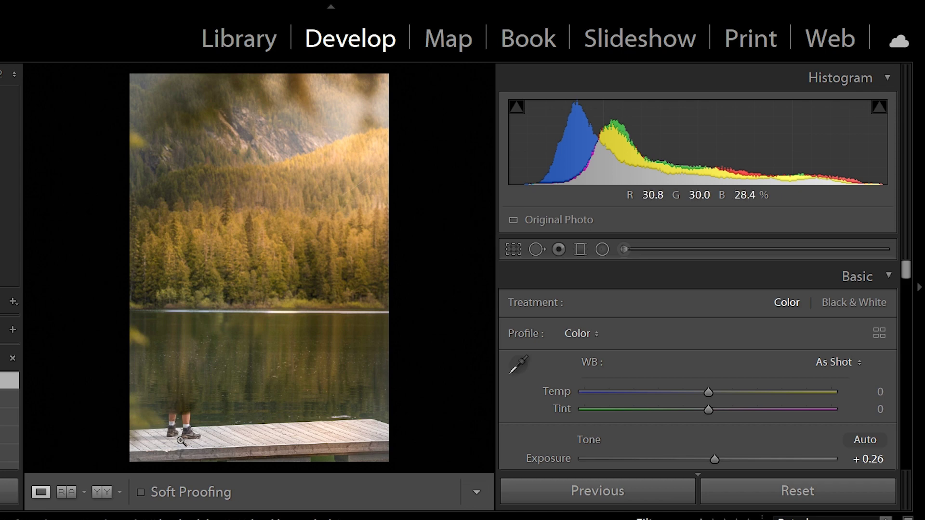
{"action": "left_click", "coordinate": [375, 382]}
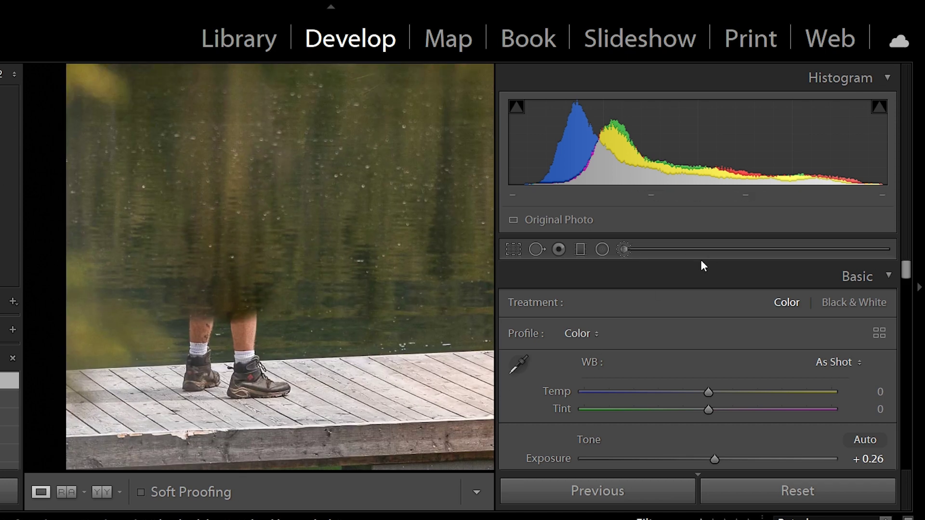
{"action": "key", "text": "q"}
{"action": "scroll", "coordinate": [207, 322], "scroll_direction": "down", "scroll_amount": 1}
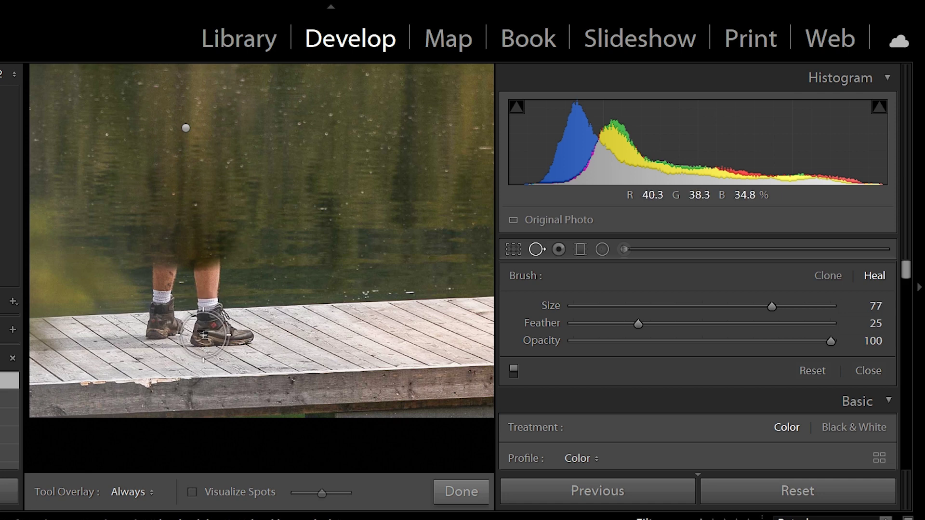
{"action": "scroll", "coordinate": [201, 332], "scroll_direction": "down", "scroll_amount": 1}
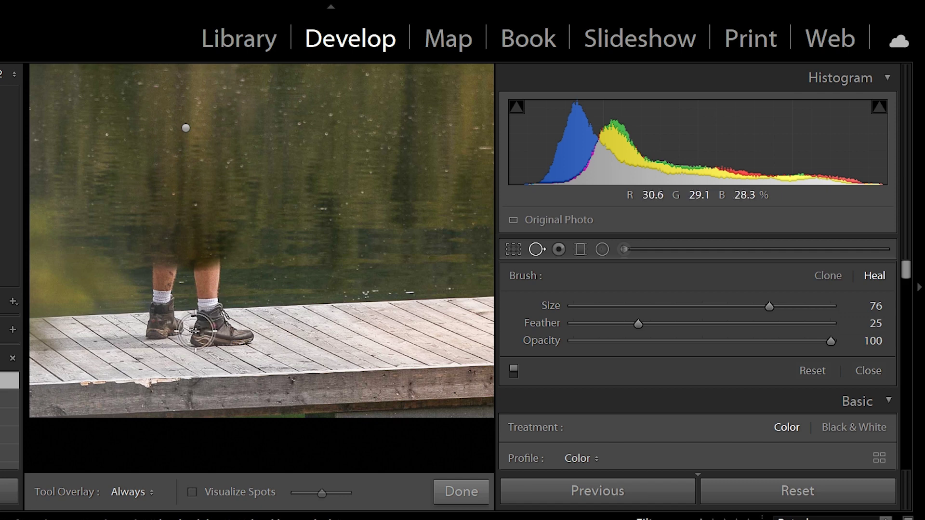
{"action": "left_click_drag", "start_coordinate": [195, 330], "coordinate": [215, 329]}
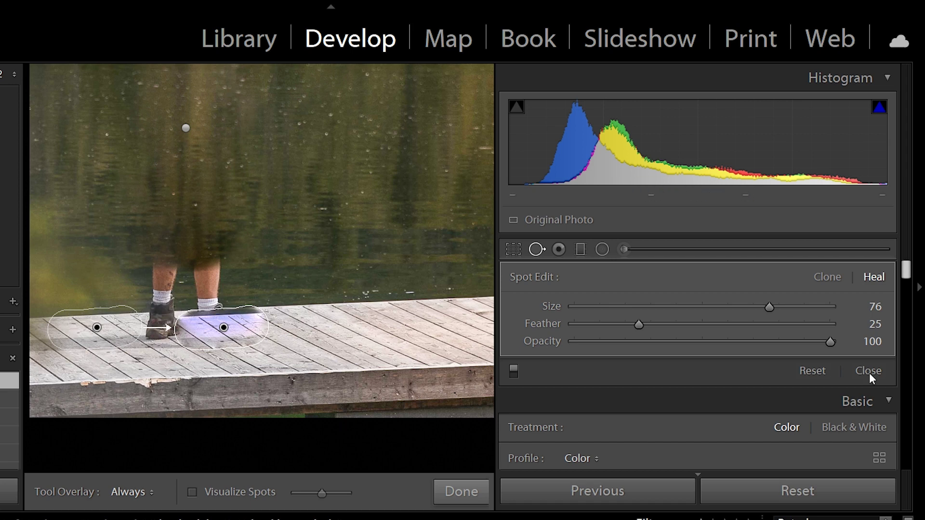
{"action": "left_click", "coordinate": [828, 277]}
Clone clean dock boards over both shoes and legs, then patch the dock's front edge from further right
{"action": "mouse_move", "coordinate": [124, 339]}
{"action": "left_mouse_down"}
{"action": "mouse_move", "coordinate": [159, 335]}
{"action": "mouse_move", "coordinate": [248, 351]}
{"action": "mouse_move", "coordinate": [255, 348]}
{"action": "mouse_move", "coordinate": [243, 341]}
{"action": "mouse_move", "coordinate": [352, 345]}
{"action": "mouse_move", "coordinate": [379, 334]}
{"action": "mouse_move", "coordinate": [250, 345]}
{"action": "mouse_move", "coordinate": [244, 337]}
{"action": "mouse_move", "coordinate": [260, 349]}
{"action": "left_mouse_up"}
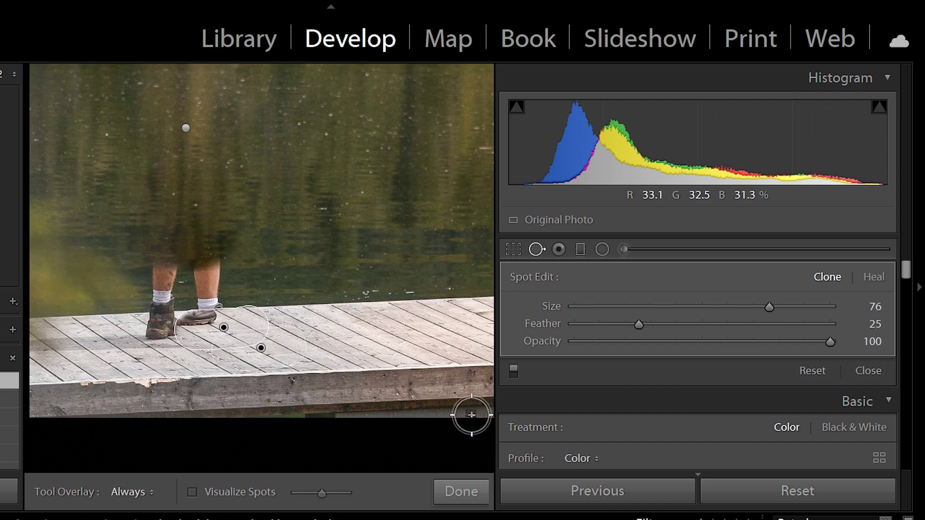
{"action": "left_click_drag", "start_coordinate": [136, 334], "coordinate": [169, 327]}
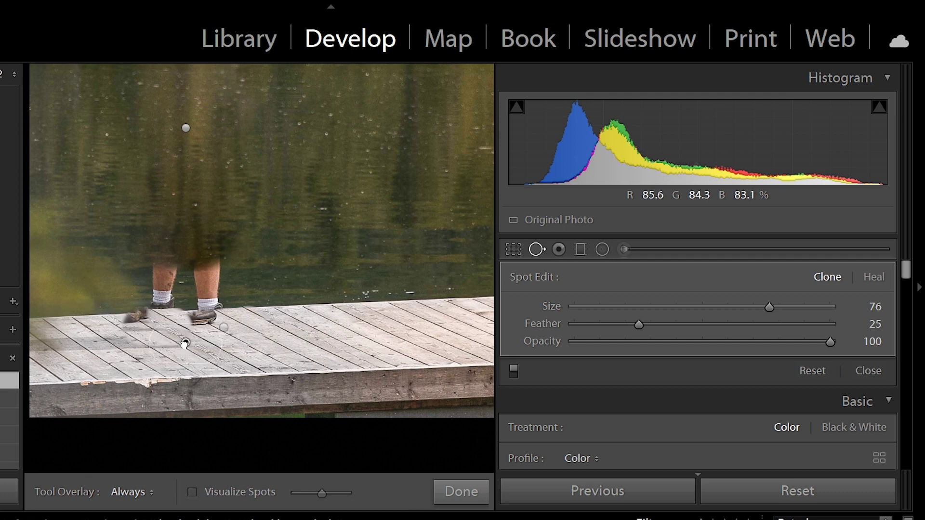
{"action": "left_click", "coordinate": [462, 492]}
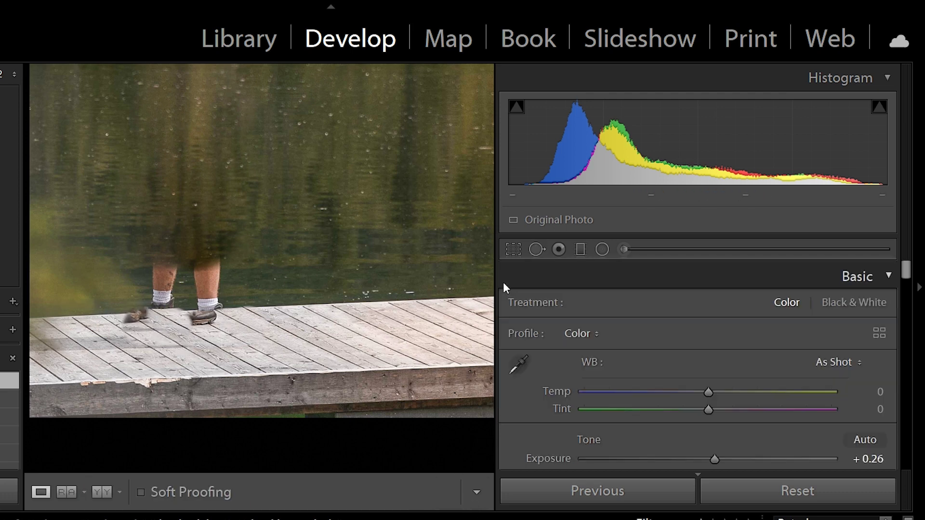
{"action": "left_click", "coordinate": [537, 249]}
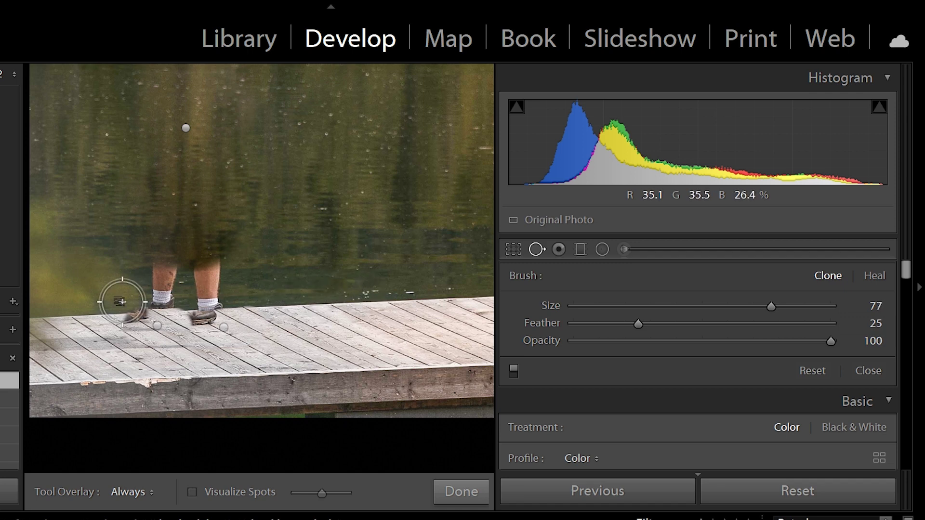
{"action": "left_click_drag", "start_coordinate": [119, 298], "coordinate": [204, 267]}
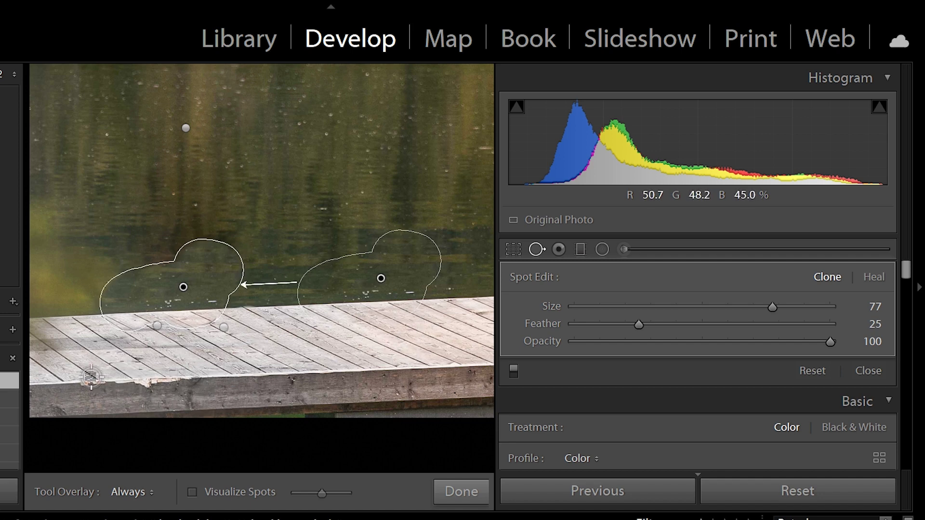
{"action": "left_click_drag", "start_coordinate": [86, 386], "coordinate": [146, 383]}
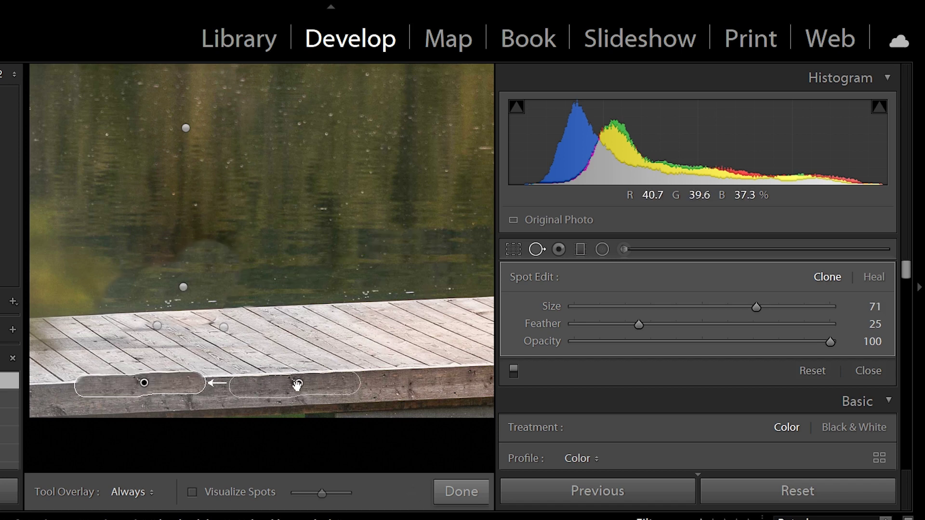
{"action": "left_click_drag", "start_coordinate": [298, 384], "coordinate": [314, 377]}
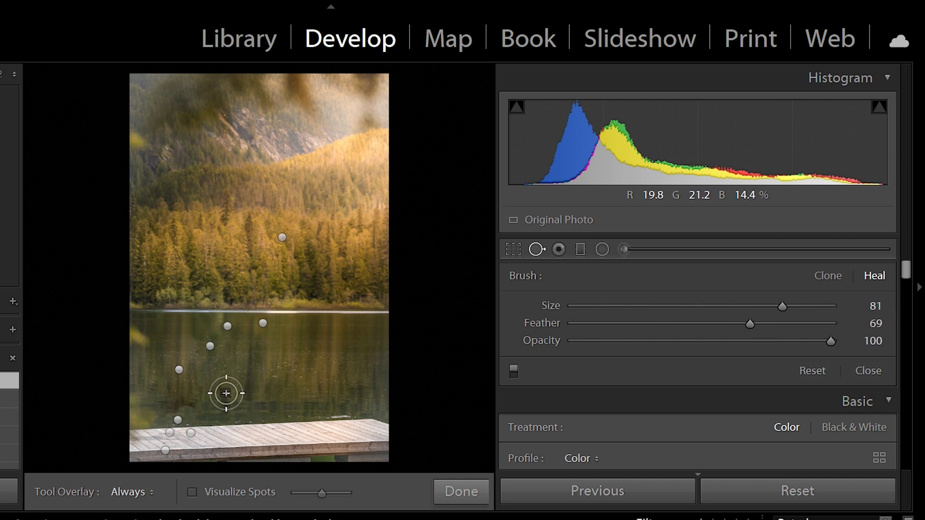
Heal the water blotch above the dock using cleaner water to the right, with feather 76
{"action": "scroll", "coordinate": [227, 392], "scroll_direction": "up", "scroll_amount": 1}
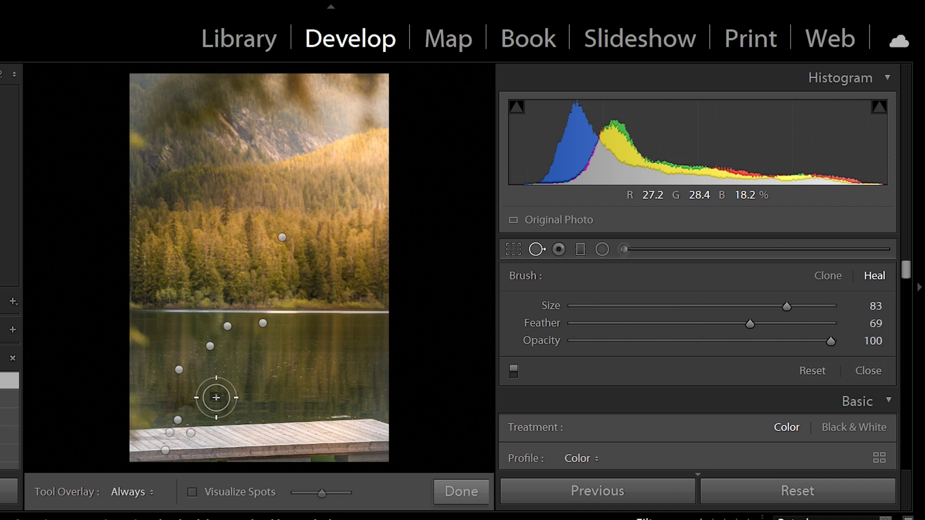
{"action": "left_click_drag", "start_coordinate": [215, 397], "coordinate": [175, 397]}
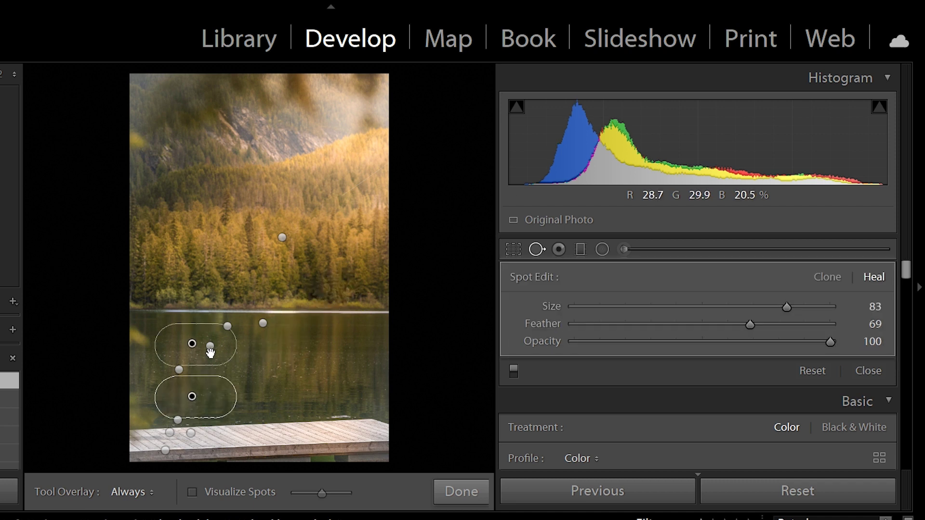
{"action": "left_click_drag", "start_coordinate": [191, 343], "coordinate": [326, 370]}
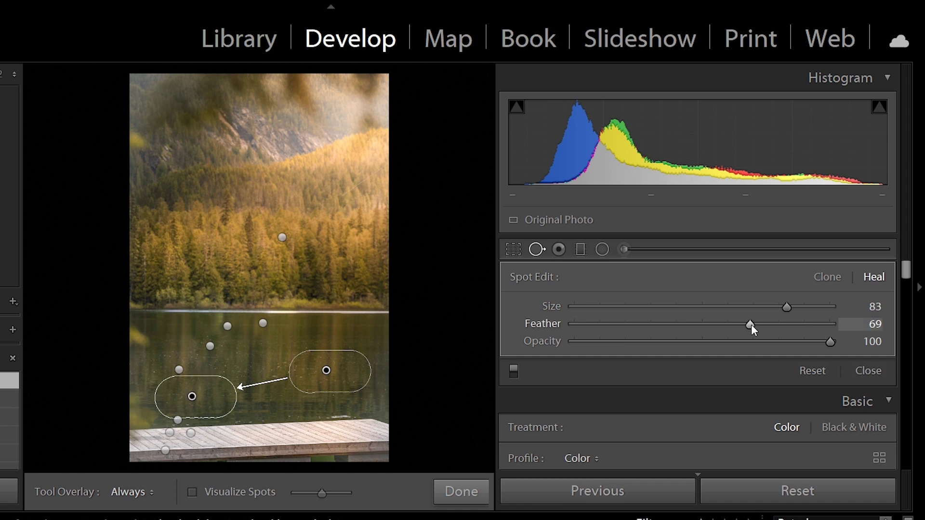
{"action": "left_click_drag", "start_coordinate": [751, 325], "coordinate": [769, 324]}
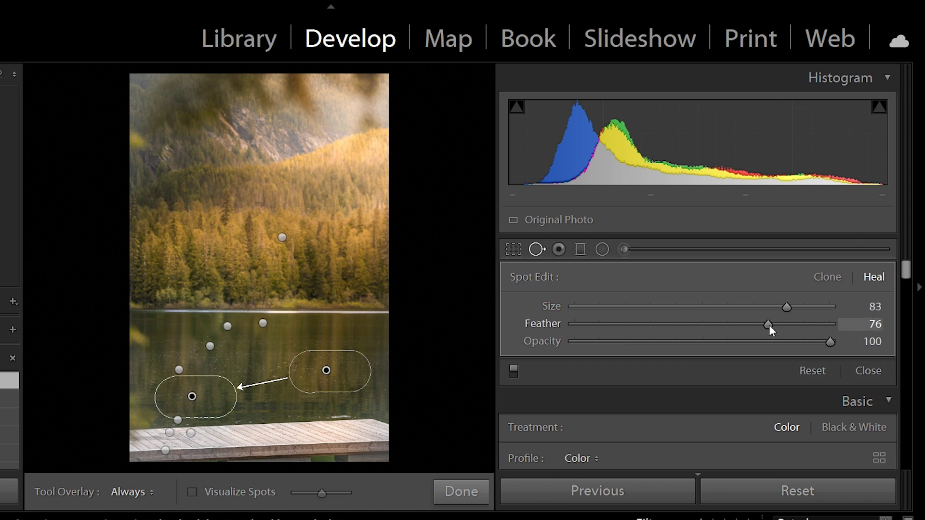
{"action": "left_click", "coordinate": [484, 490]}
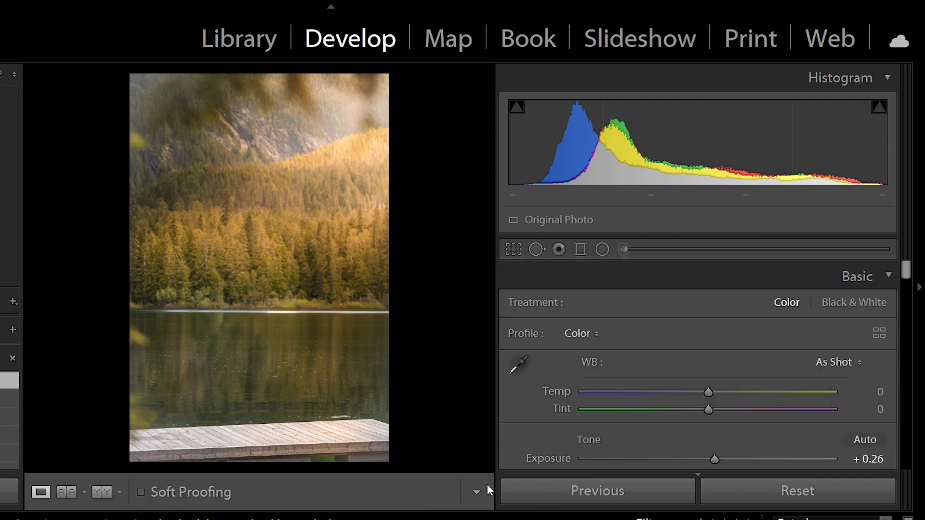
{"action": "key", "text": "backslash"}
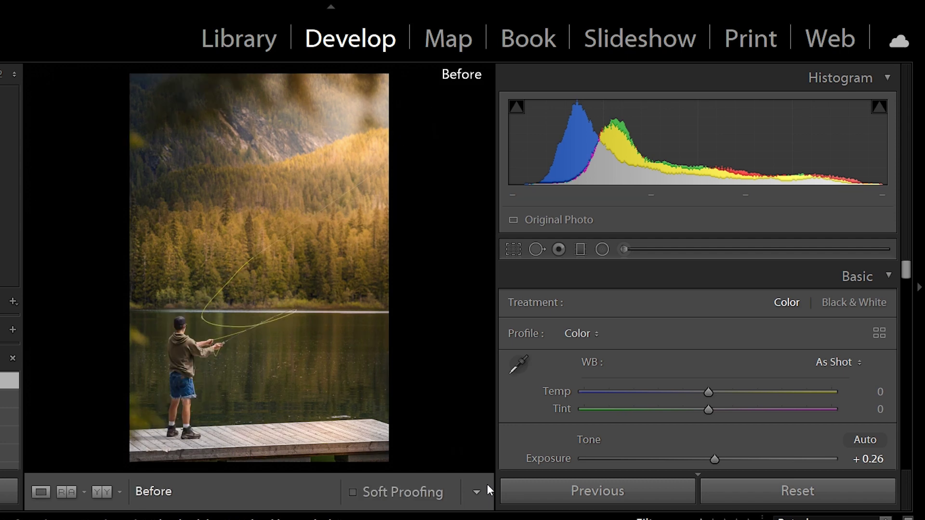
{"action": "key", "text": "backslash"}
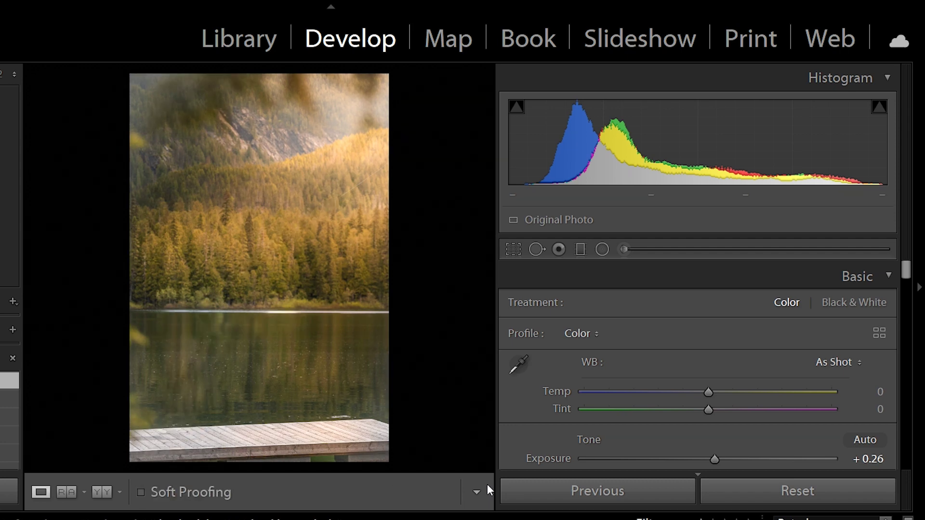